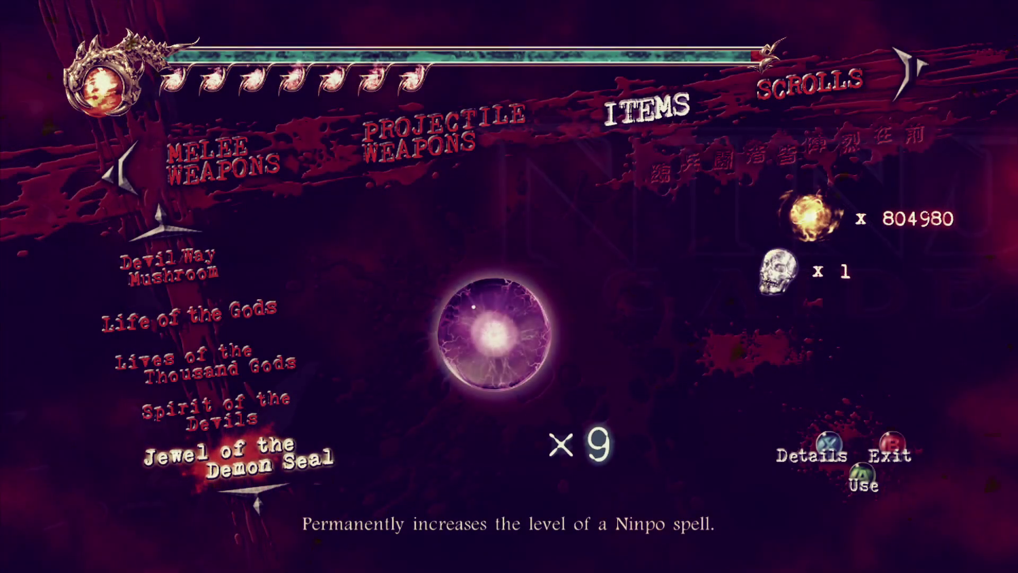
# Step: Review the Art of the Inferno scroll, then step through the items list to Talisman of Rebirth
pyautogui.press('Right')
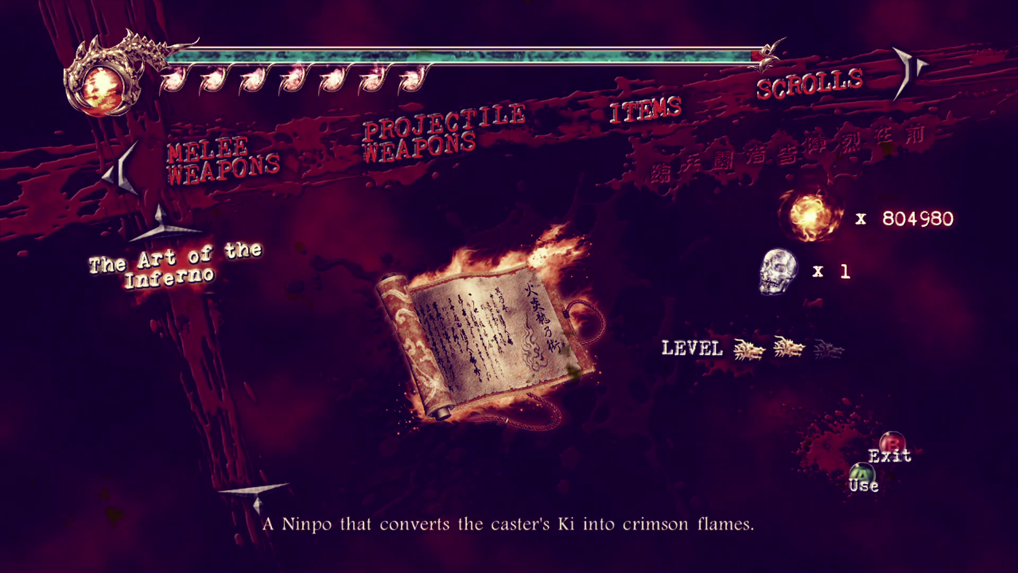
pyautogui.press('Left')
pyautogui.press('Right')
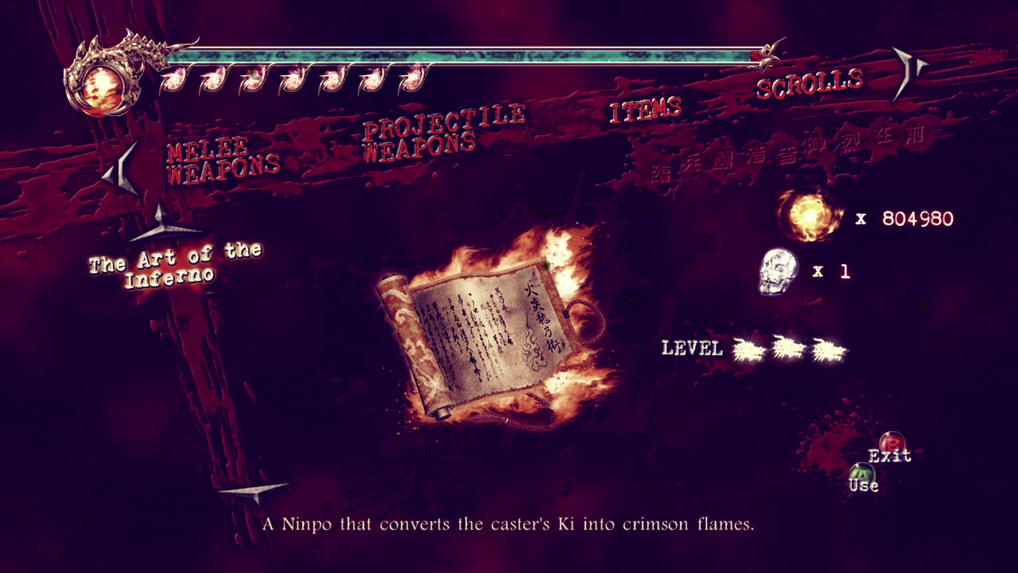
pyautogui.press('Left')
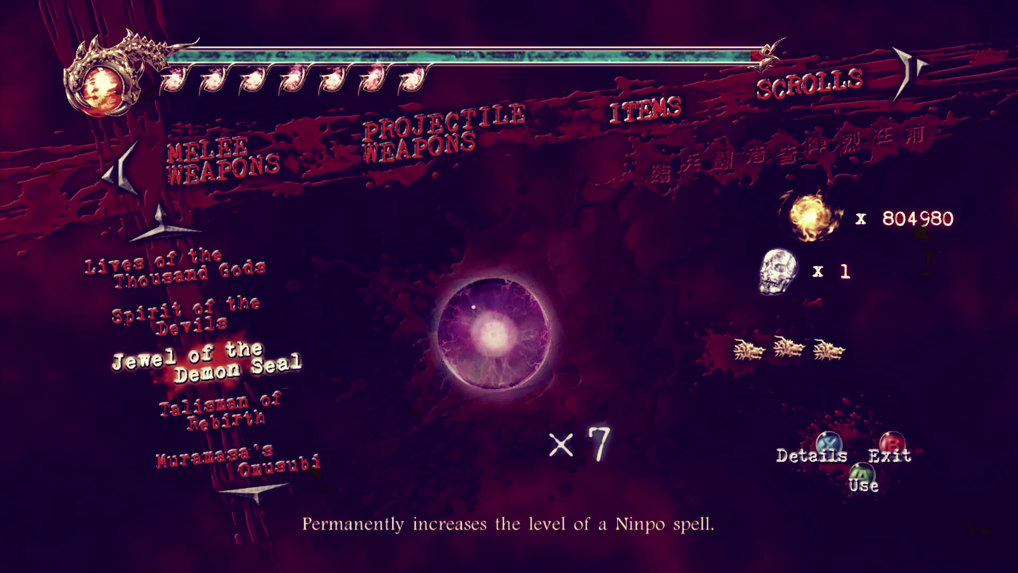
pyautogui.press('Down')
pyautogui.press('Down')
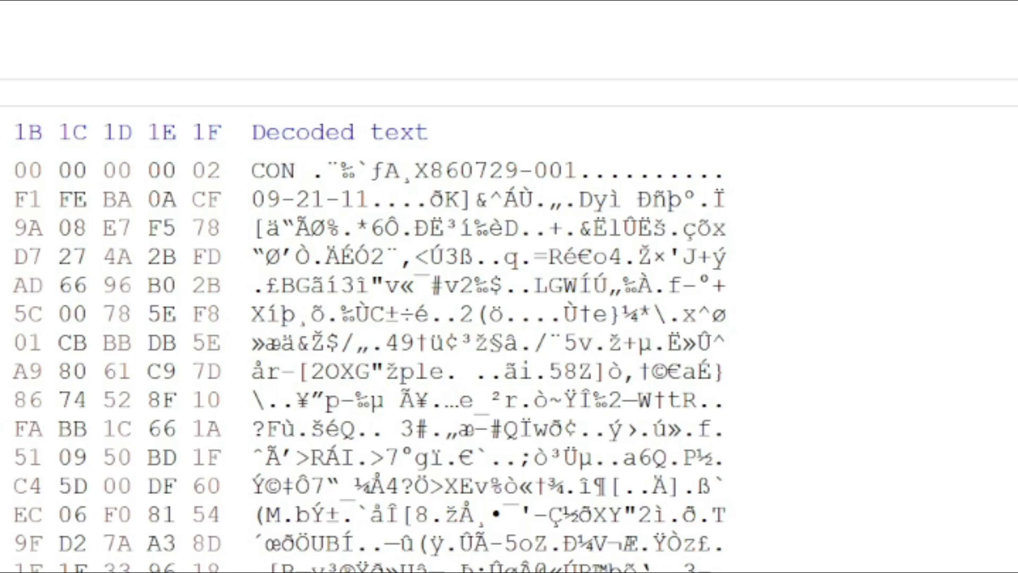
# Step: Inspect the CON header and bytes 6E through 8DD in the first ng2stryd00.dat
pyautogui.moveTo(252, 170); pyautogui.dragTo(298, 170)
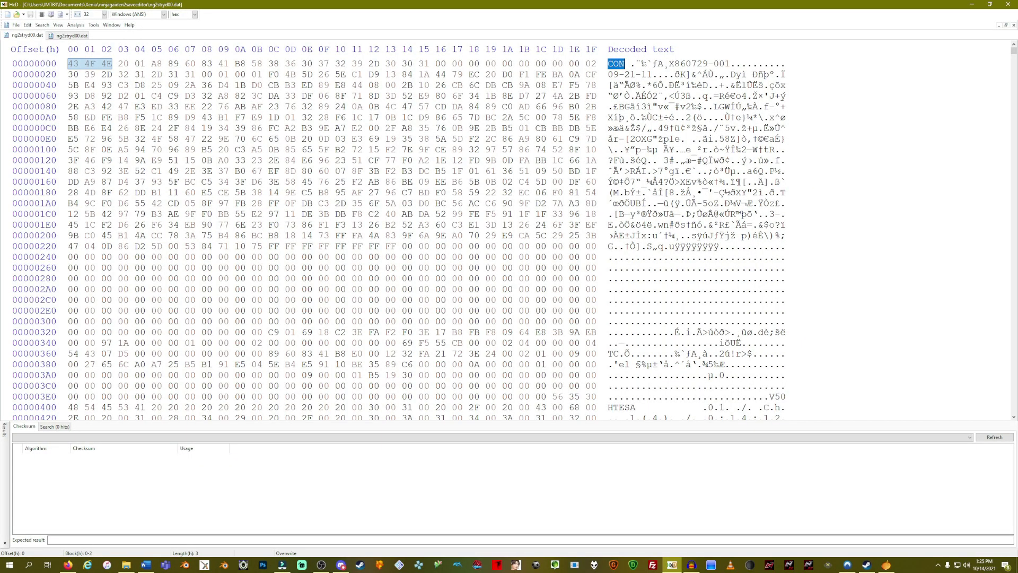
pyautogui.moveTo(686, 95); pyautogui.dragTo(776, 407)
pyautogui.click(697, 278)
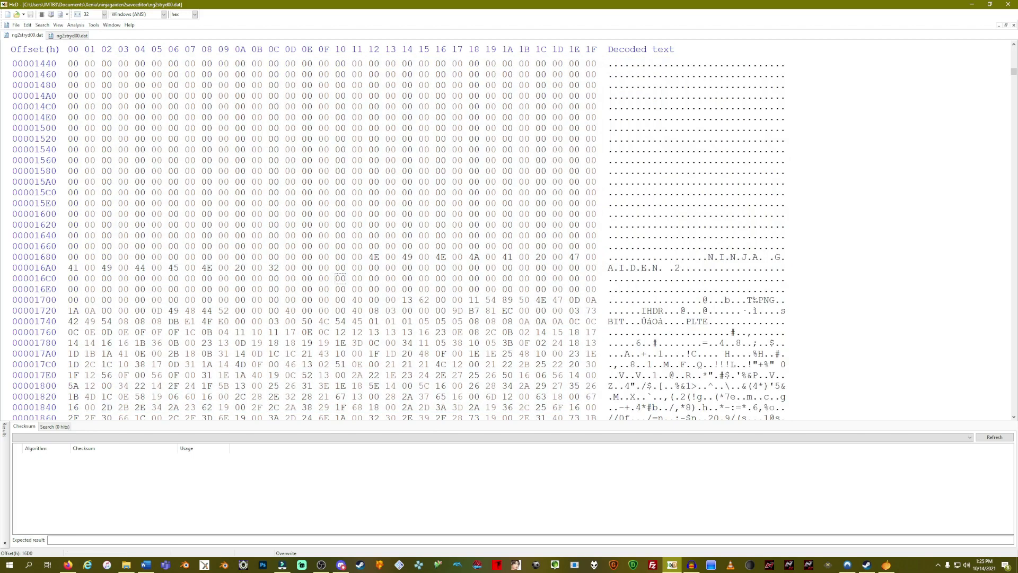
# Step: Check the second ng2stryd00.dat's first row, then bring back the Ninja Gaiden 2 Save Editor
pyautogui.click(71, 35)
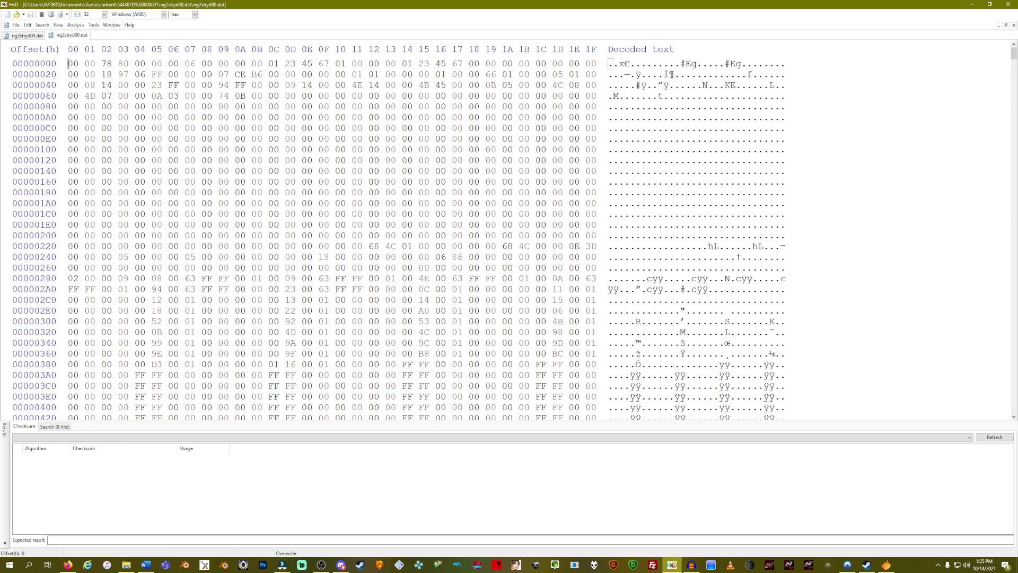
pyautogui.moveTo(609, 64); pyautogui.dragTo(785, 74)
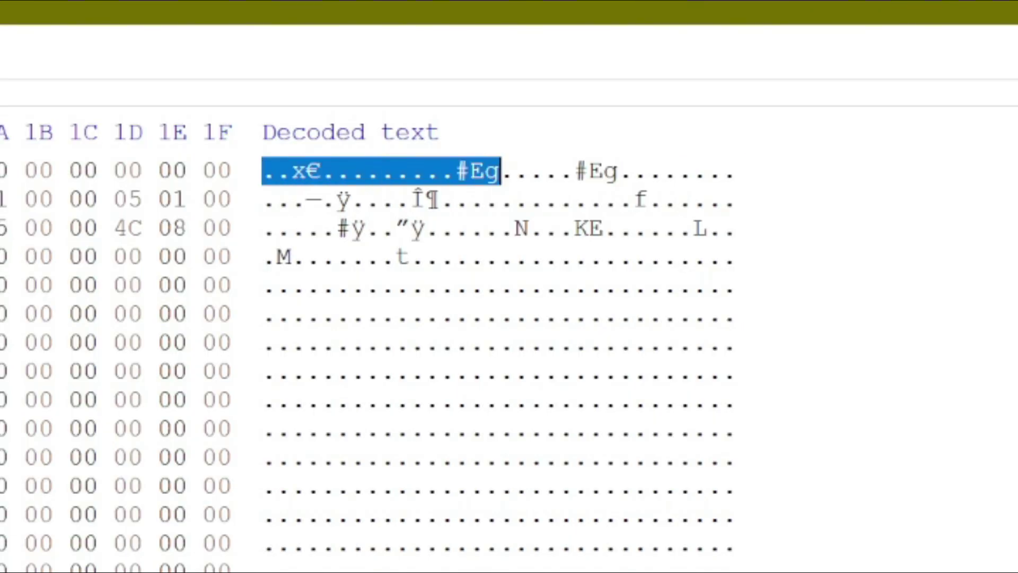
pyautogui.moveTo(737, 199); pyautogui.dragTo(737, 171)
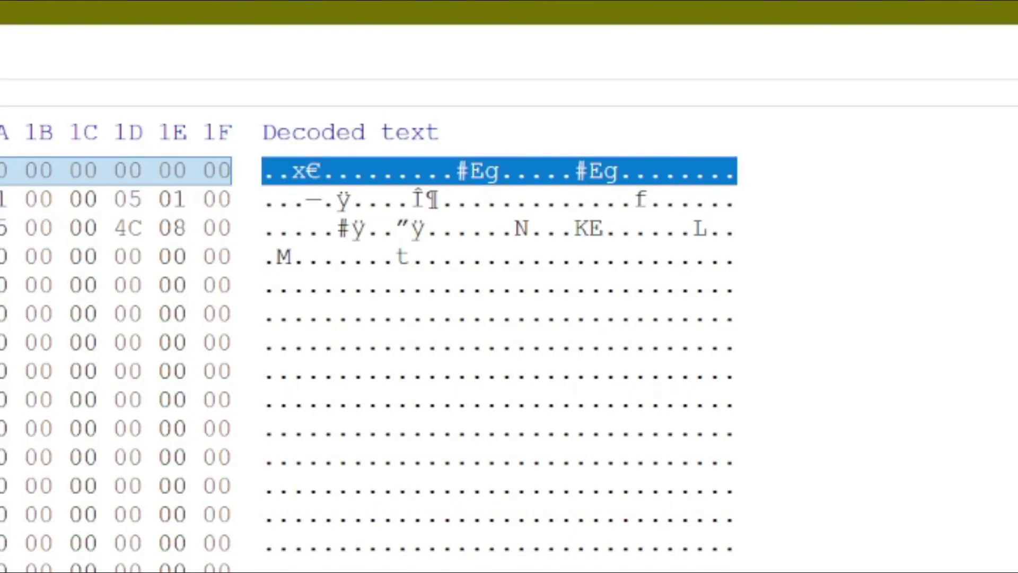
pyautogui.click(291, 257)
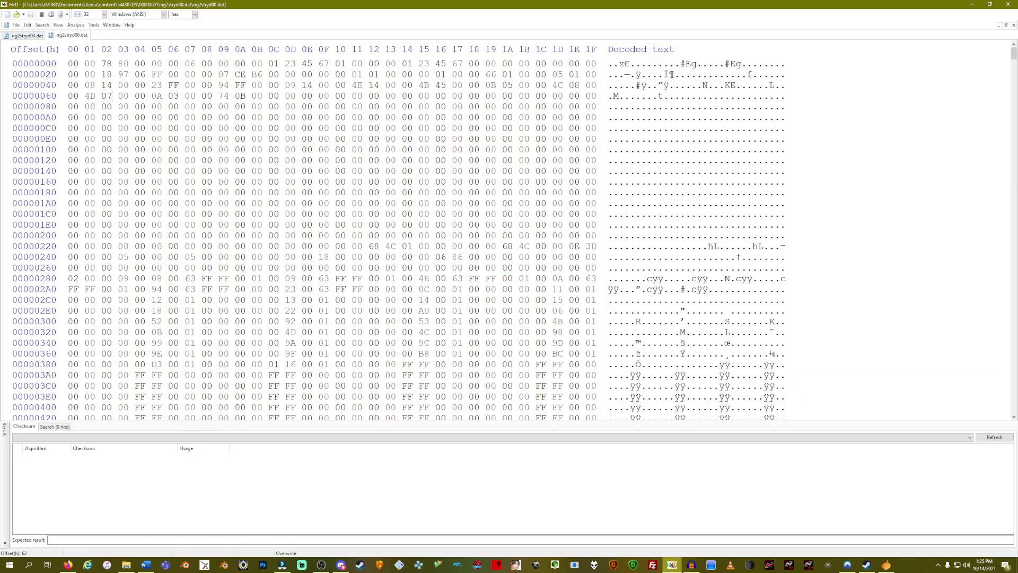
pyautogui.click(886, 564)
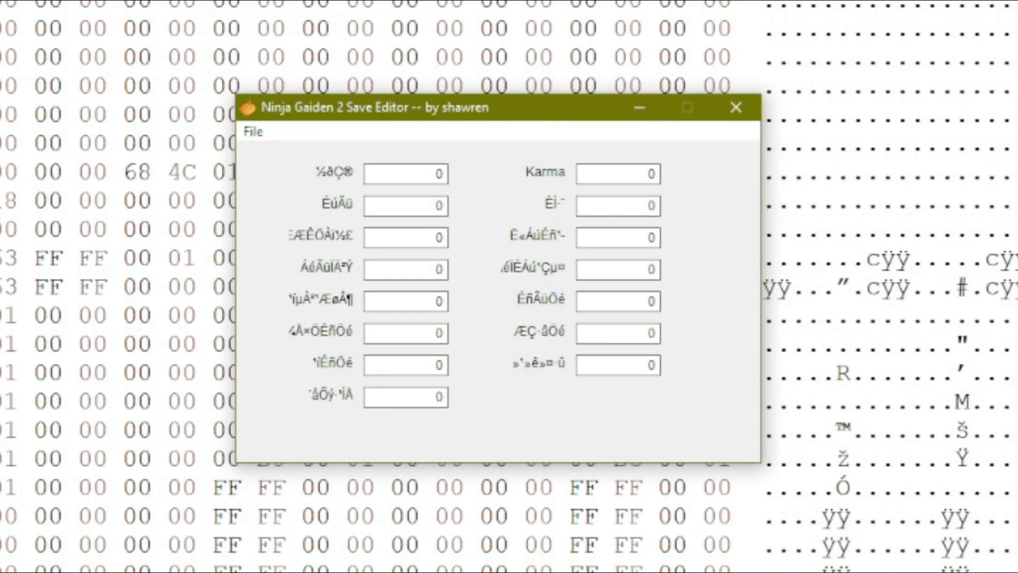
pyautogui.click(253, 131)
pyautogui.click(294, 156)
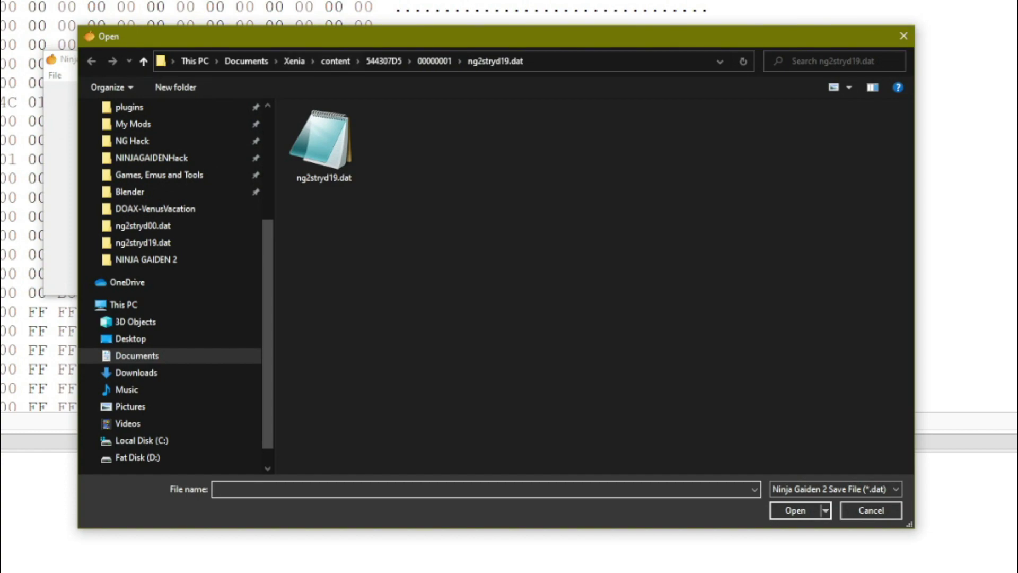
pyautogui.click(434, 60)
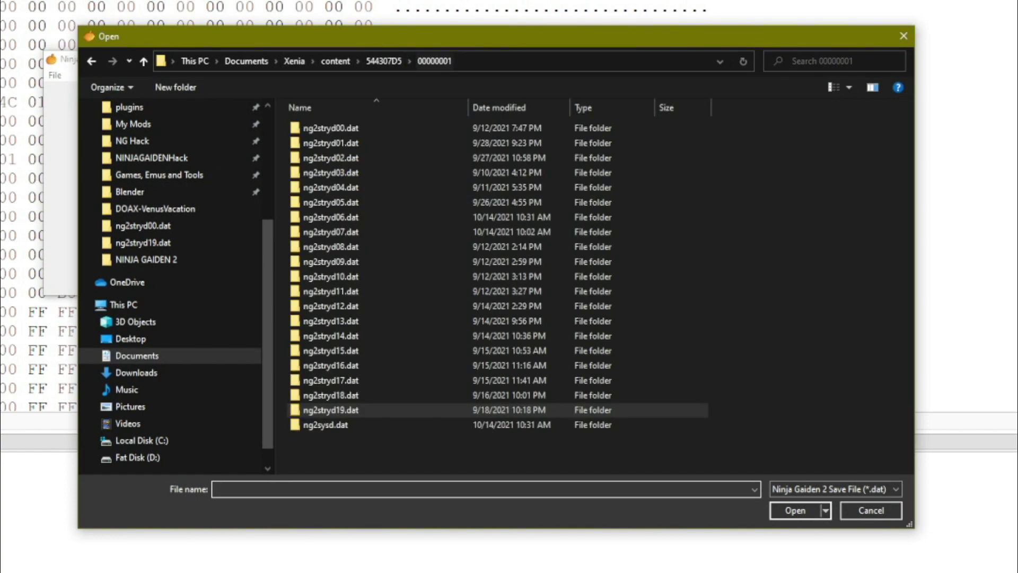
pyautogui.doubleClick(331, 128)
pyautogui.doubleClick(327, 137)
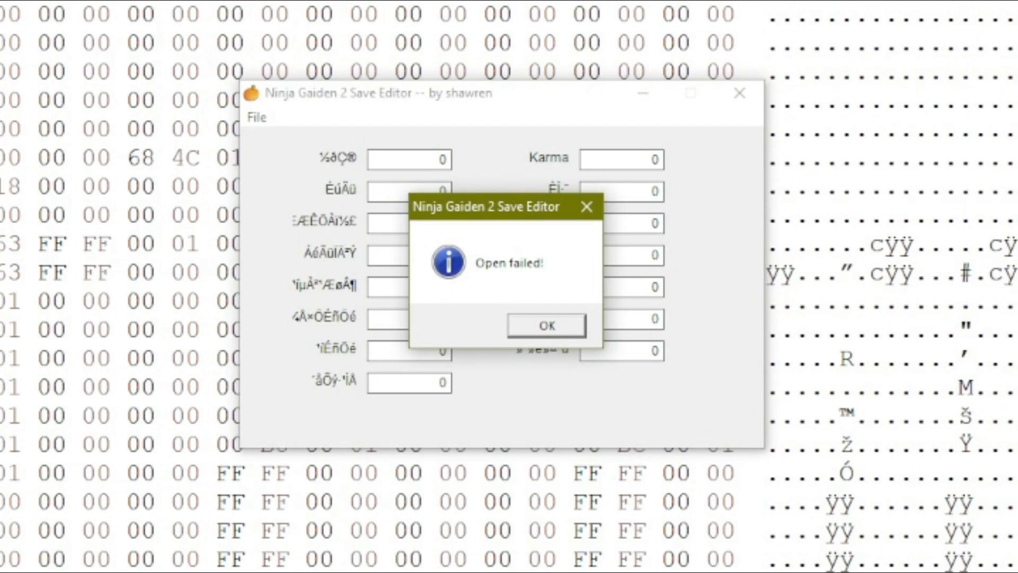
pyautogui.press('Return')
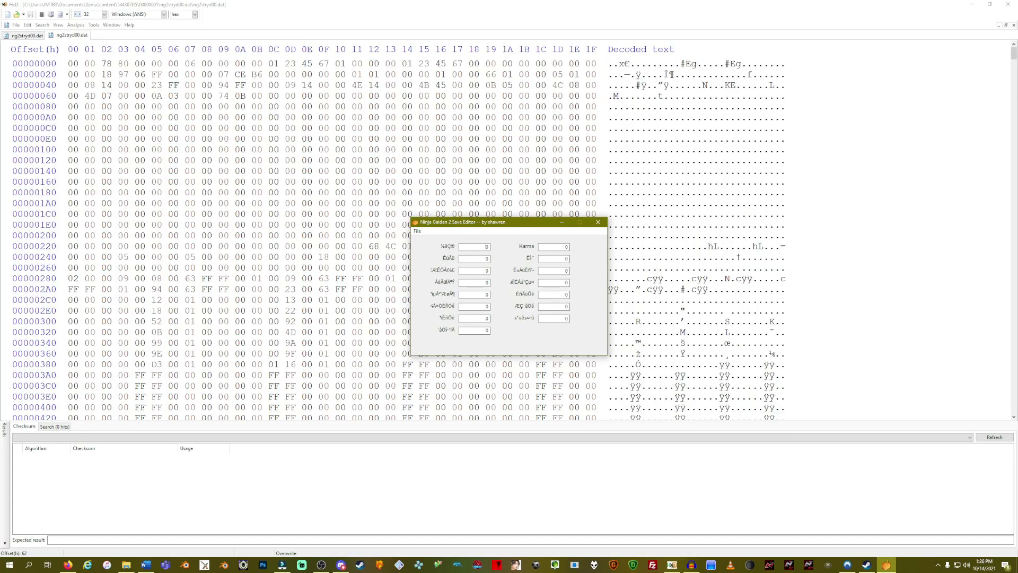
# Step: Minimize the save editor and scroll the packaged ng2stryd00.dat down past offset D000
pyautogui.click(561, 222)
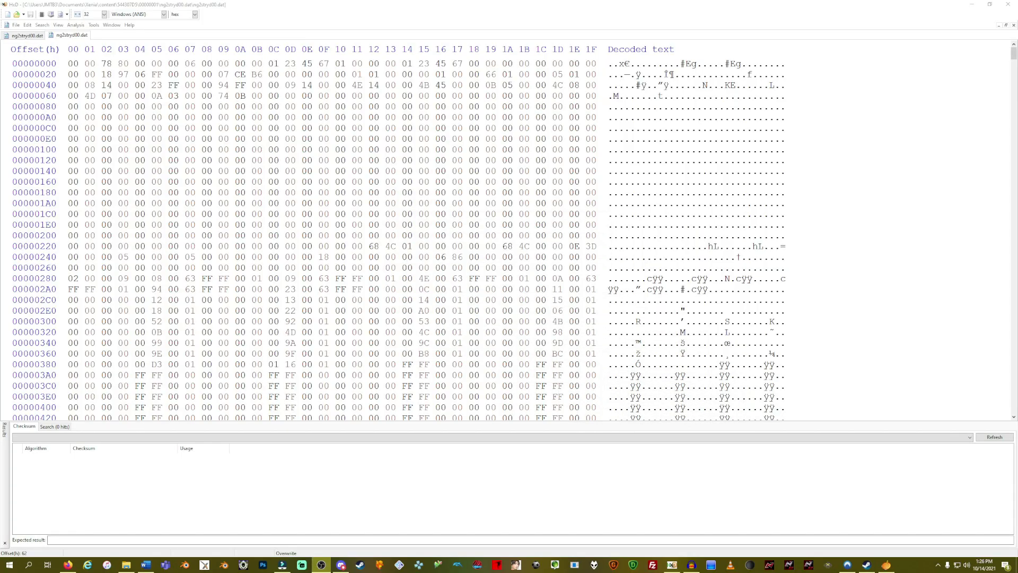
pyautogui.click(697, 279)
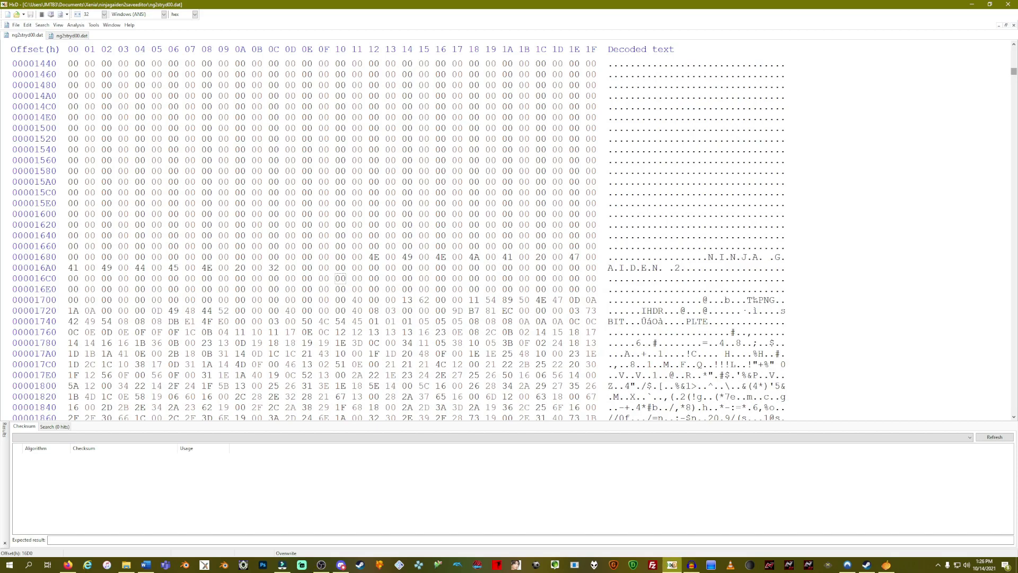
pyautogui.scroll(20, 697, 278)
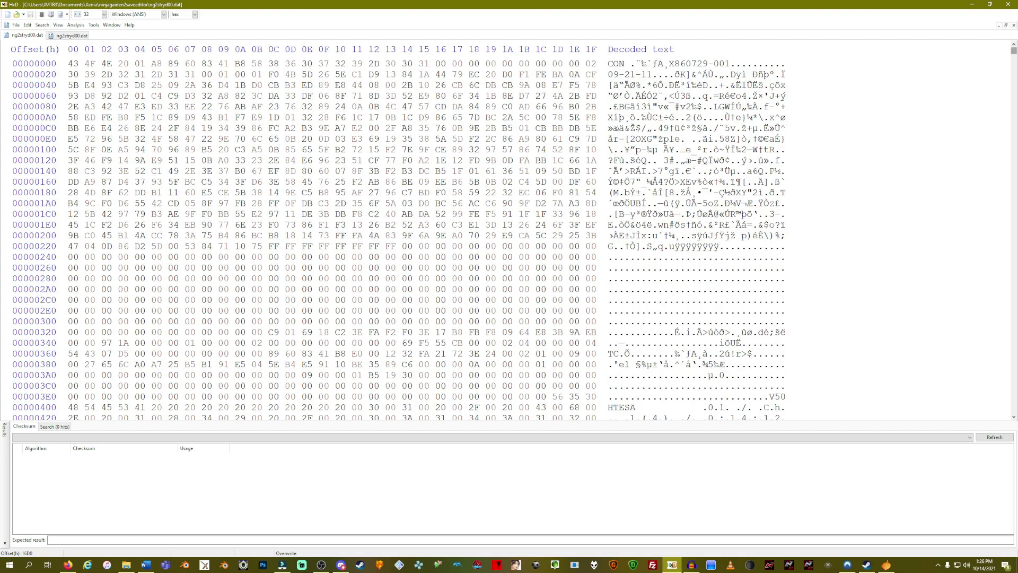
pyautogui.scroll(-20, 402, 238)
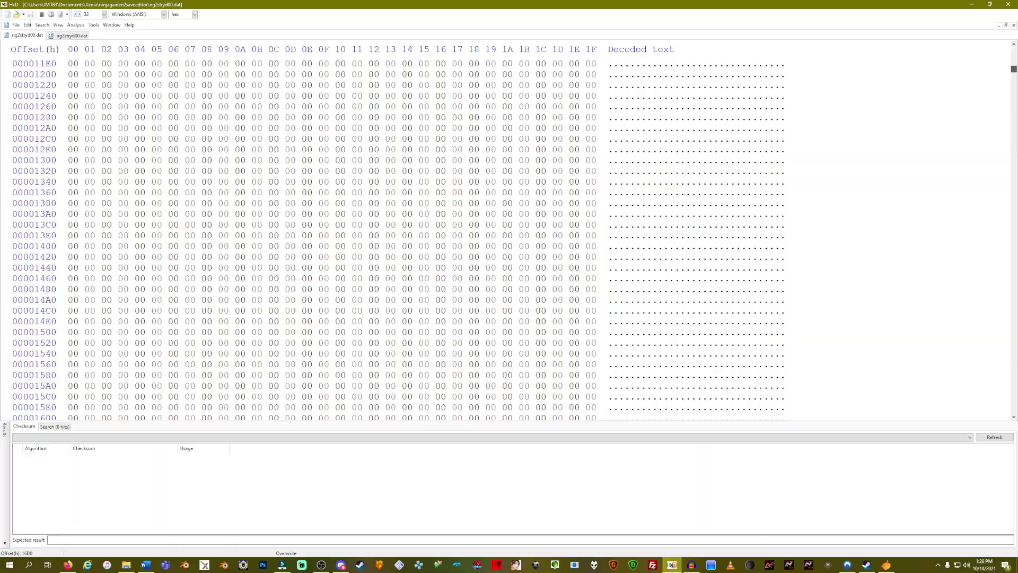
pyautogui.scroll(-20, 403, 238)
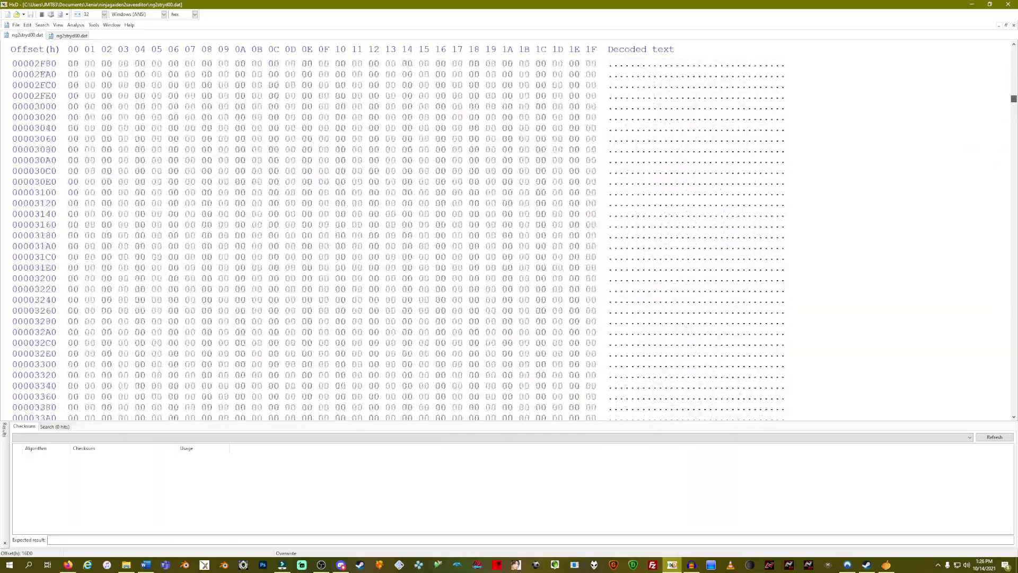
pyautogui.scroll(-20, 403, 238)
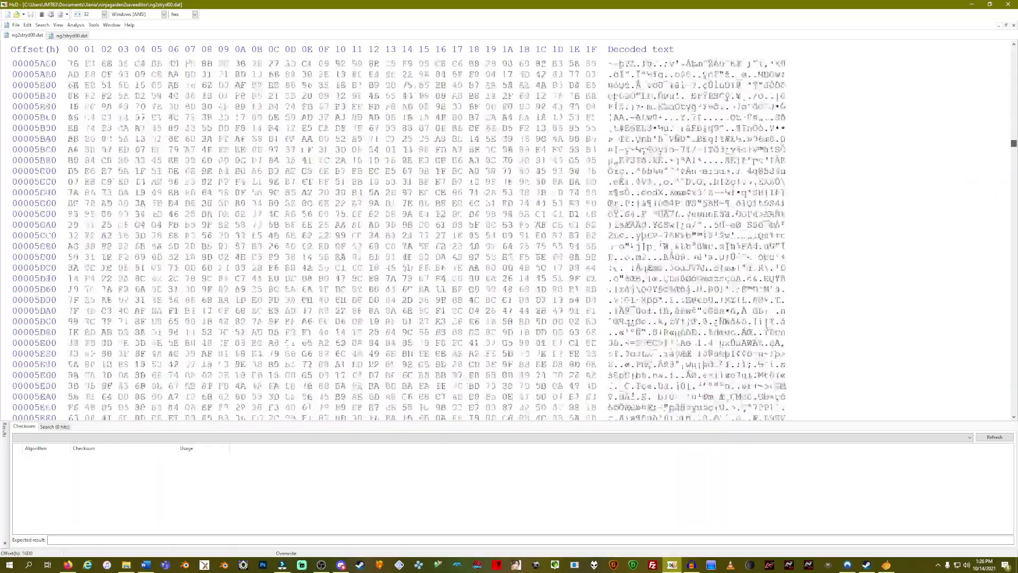
pyautogui.scroll(-20, 403, 238)
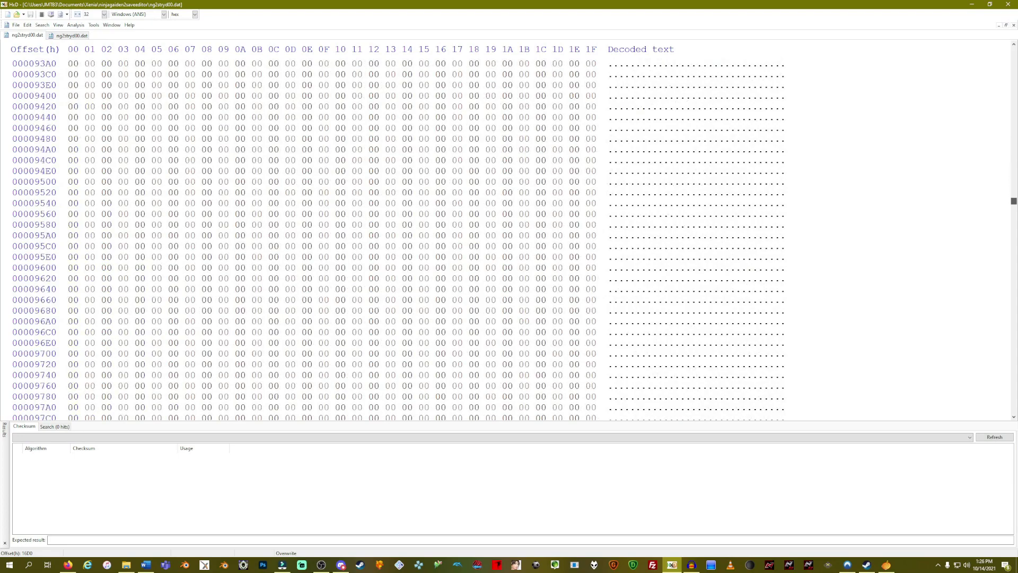
pyautogui.scroll(-20, 403, 238)
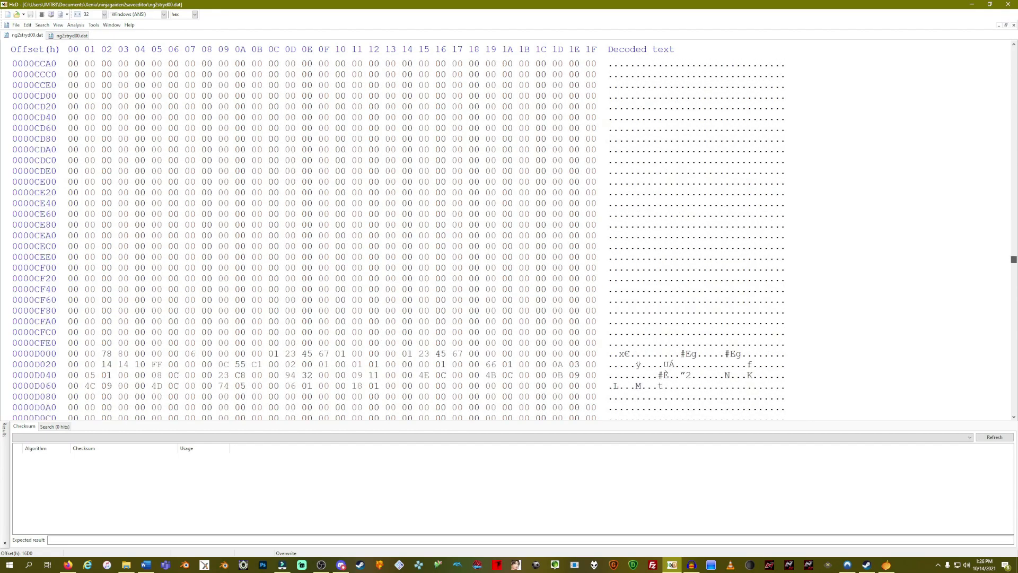
pyautogui.scroll(20, 402, 238)
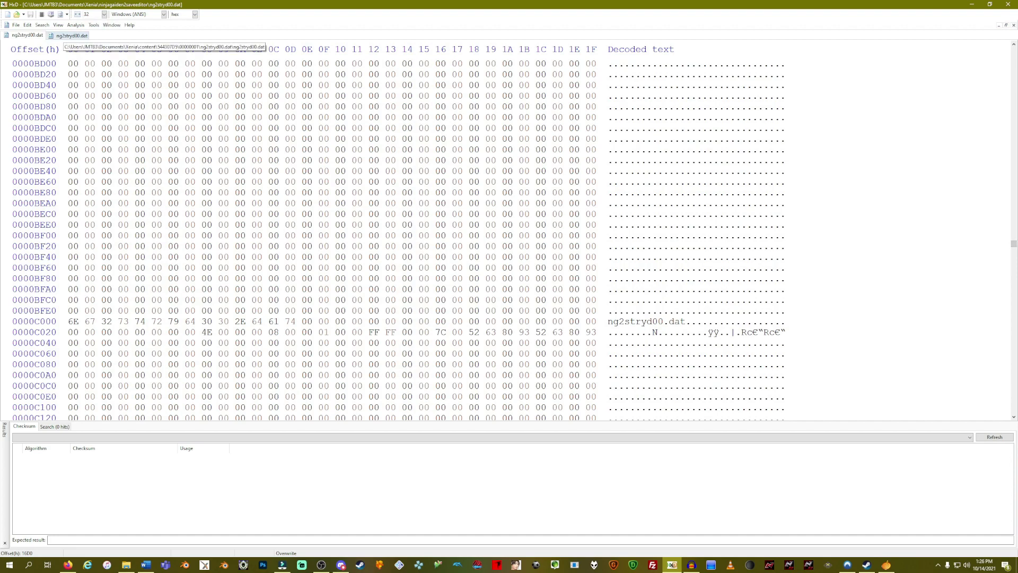
# Step: Copy the four bytes 00 00 78 80 from the start of the raw save copy
pyautogui.click(69, 35)
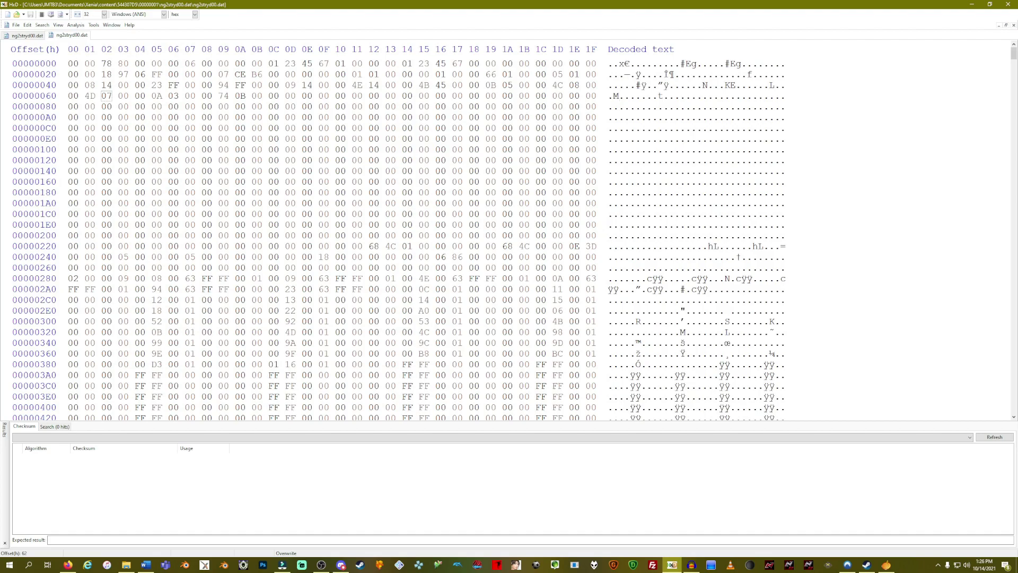
pyautogui.moveTo(609, 64); pyautogui.dragTo(641, 64)
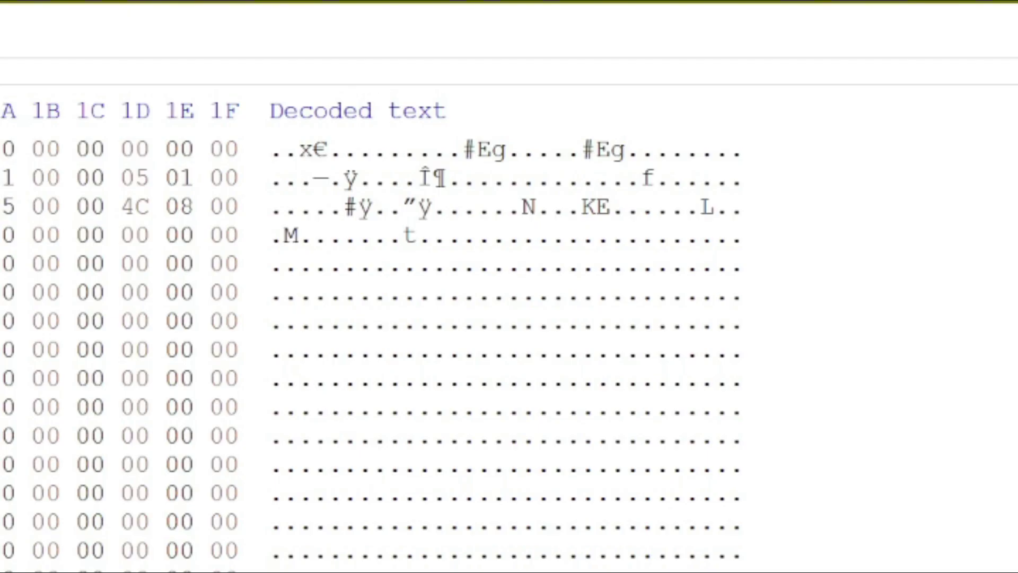
pyautogui.hotkey('shift', 'Right')
pyautogui.hotkey('shift', 'Right')
pyautogui.hotkey('shift', 'Right')
pyautogui.hotkey('shift', 'Right')
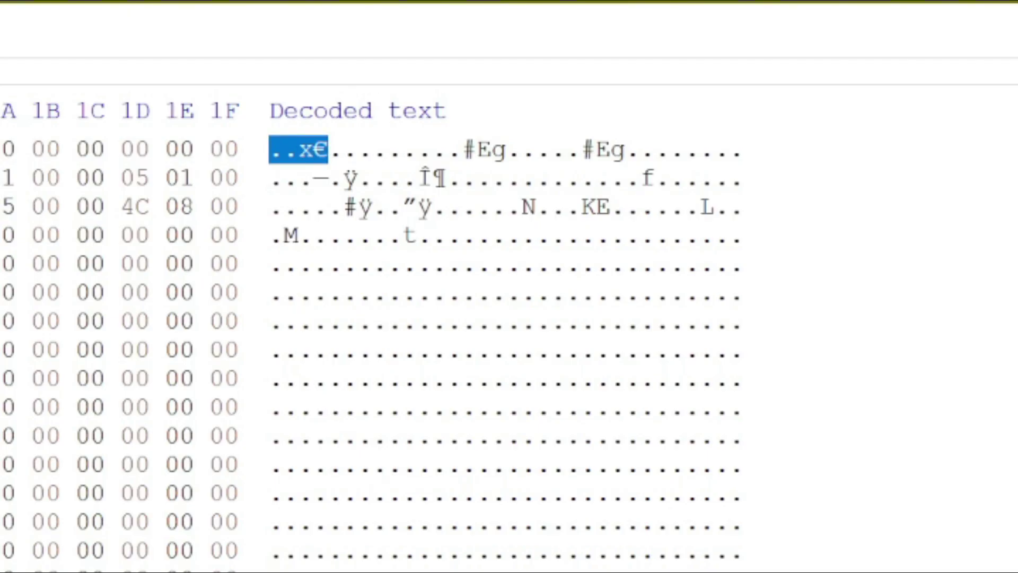
pyautogui.moveTo(463, 150); pyautogui.dragTo(523, 149)
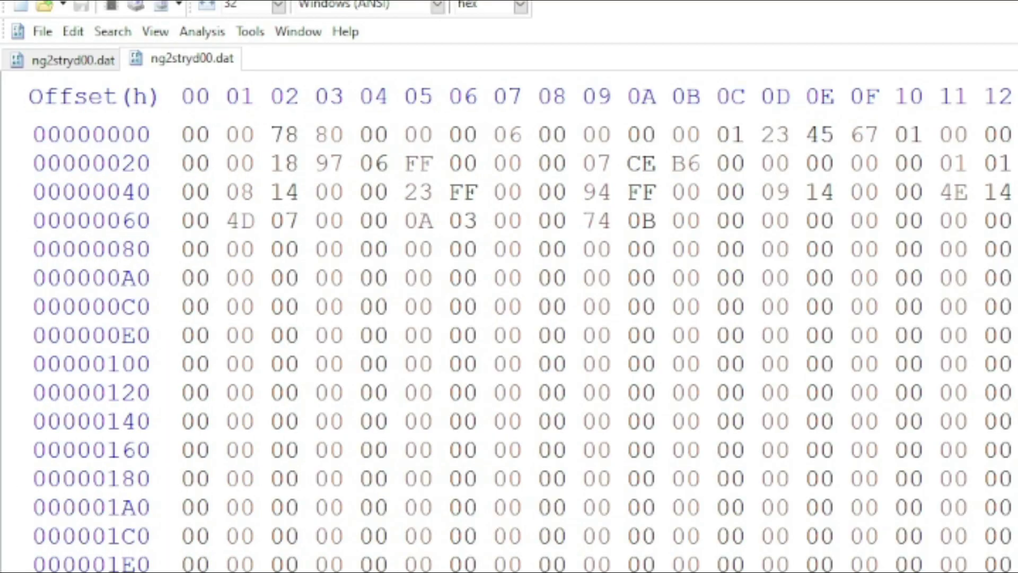
pyautogui.moveTo(183, 135); pyautogui.dragTo(345, 134)
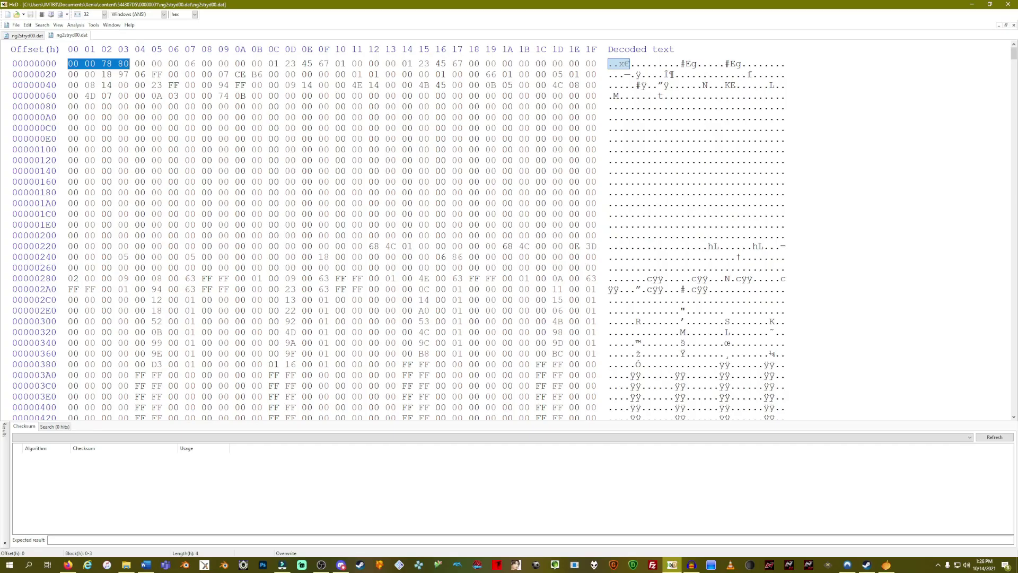
pyautogui.rightClick(302, 142)
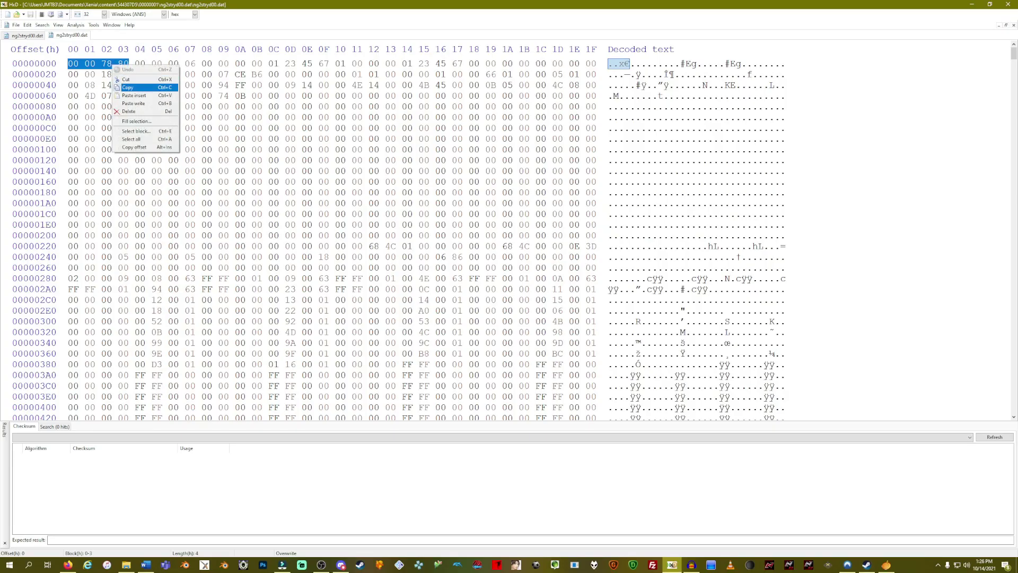
pyautogui.click(127, 87)
pyautogui.click(121, 64)
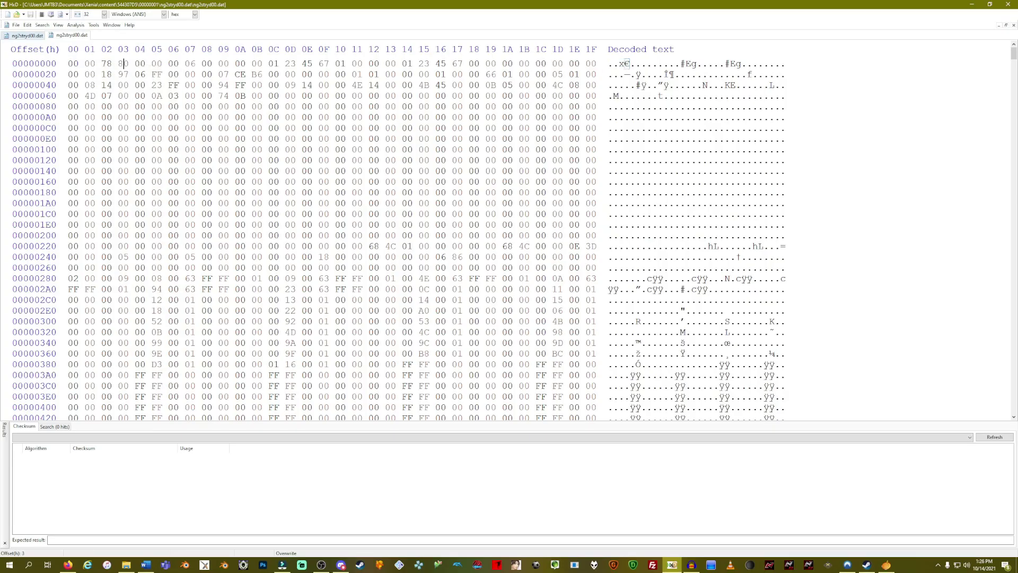
pyautogui.hotkey('ctrl', 'Tab')
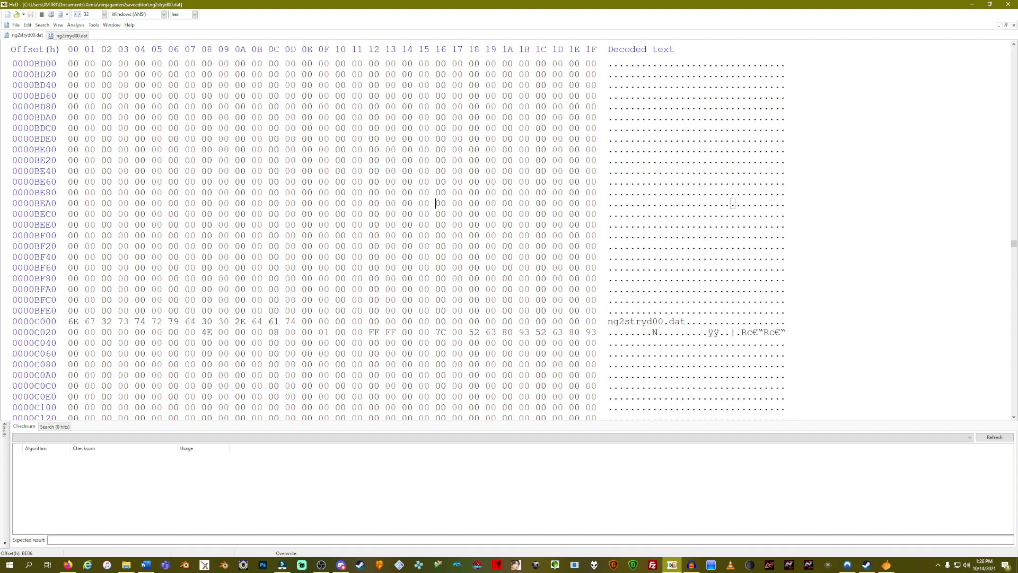
# Step: Hex-search the packaged file for 00 00 78 80 and mark the match at offset D000
pyautogui.hotkey('ctrl', 'f')
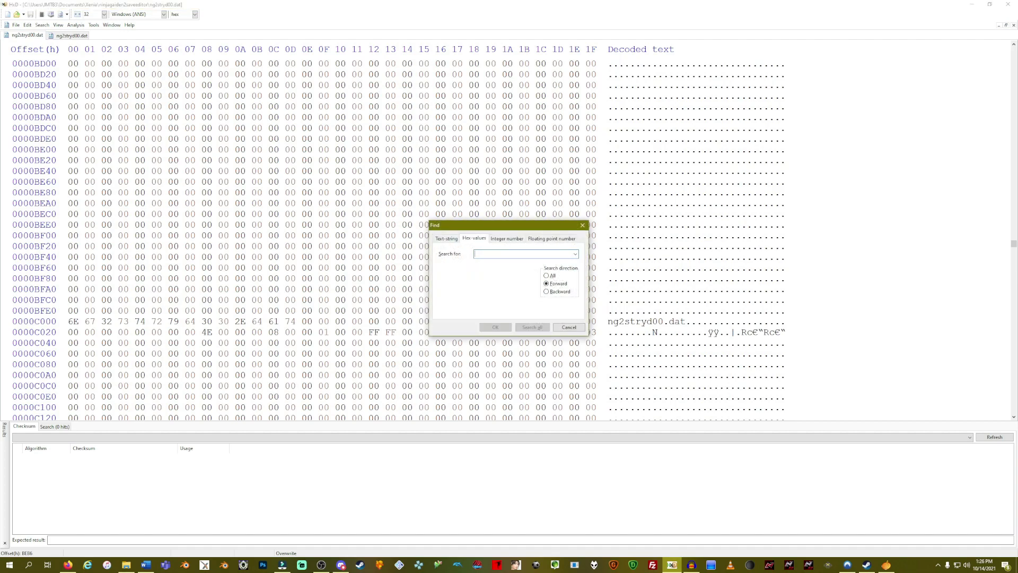
pyautogui.hotkey('ctrl', 'v')
pyautogui.press('Left')
pyautogui.press('Left')
pyautogui.press('BackSpace')
pyautogui.press('Return')
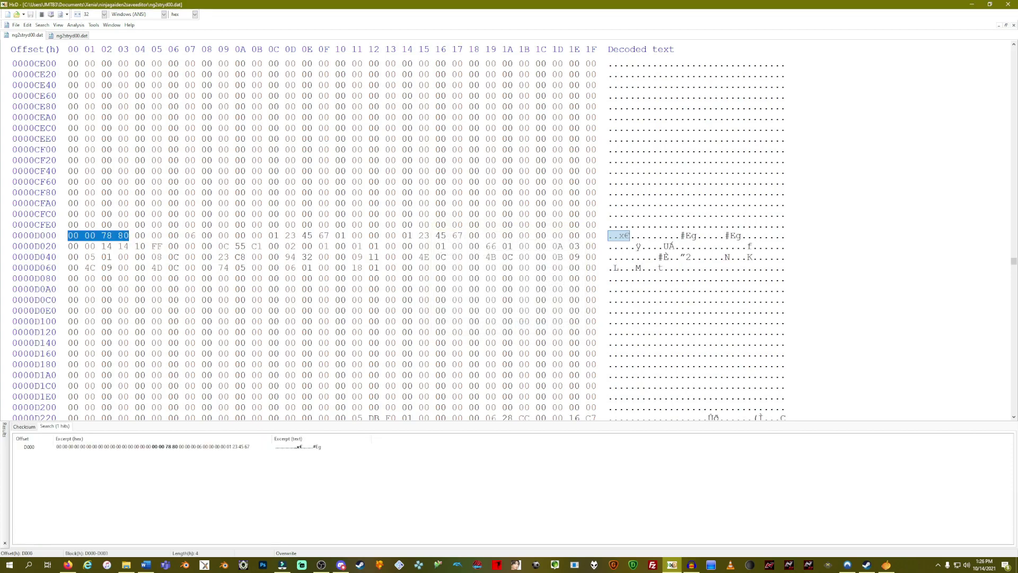
pyautogui.moveTo(609, 235); pyautogui.dragTo(786, 236)
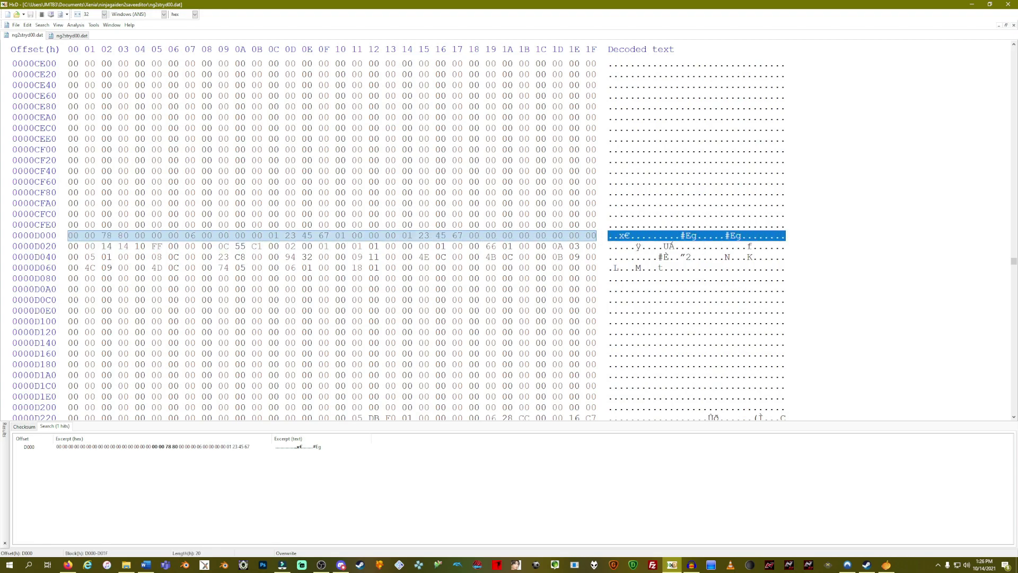
pyautogui.click(71, 35)
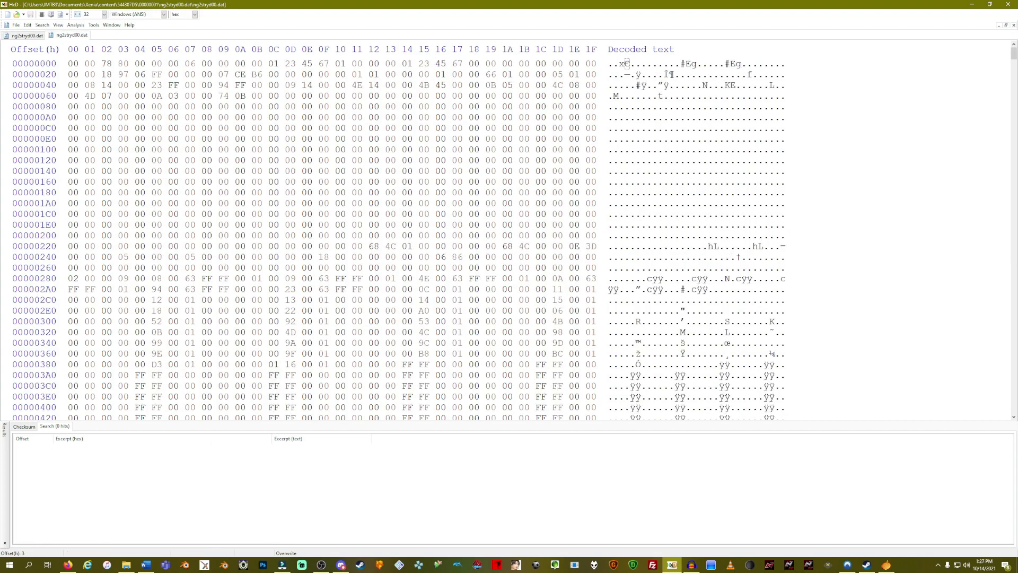
# Step: Compare the offset-0 rows of both copies, then set up a block selection from 0 to CFFF
pyautogui.moveTo(609, 63); pyautogui.dragTo(786, 63)
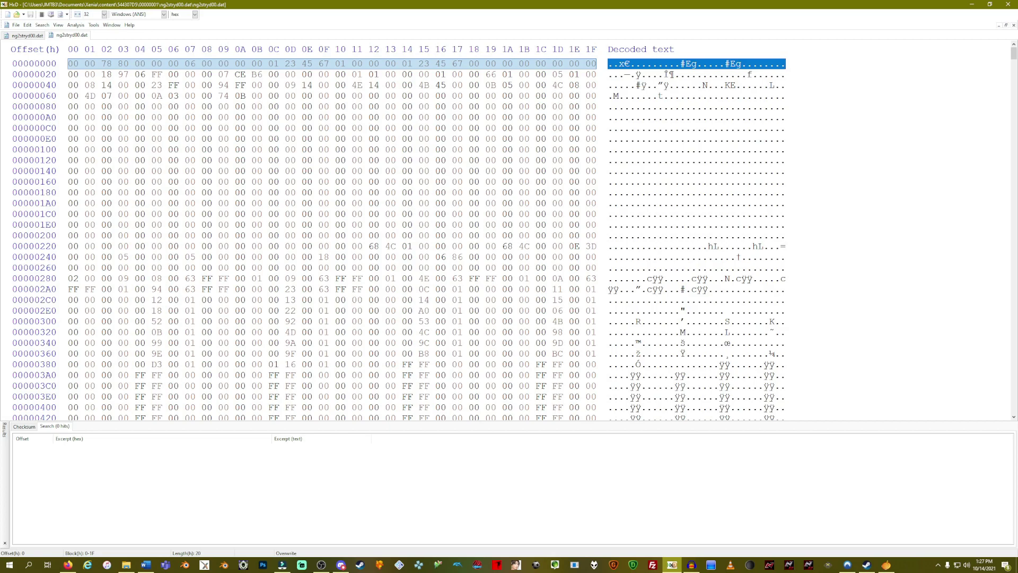
pyautogui.hotkey('ctrl', 'Tab')
pyautogui.hotkey('ctrl', 'Tab')
pyautogui.hotkey('ctrl', 'Tab')
pyautogui.scroll(-12, 329, 239)
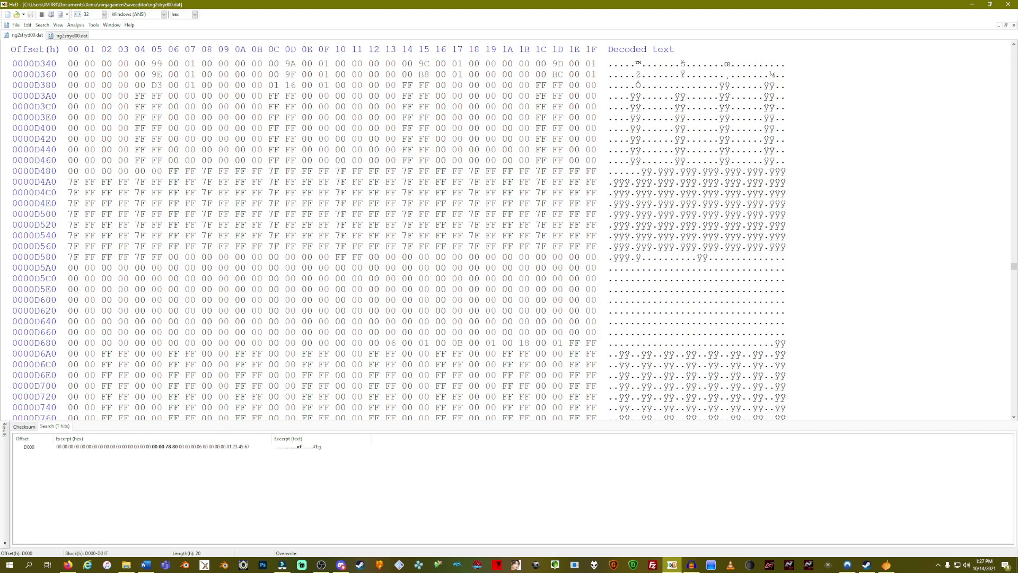
pyautogui.scroll(13, 329, 238)
pyautogui.hotkey('ctrl', 'Tab')
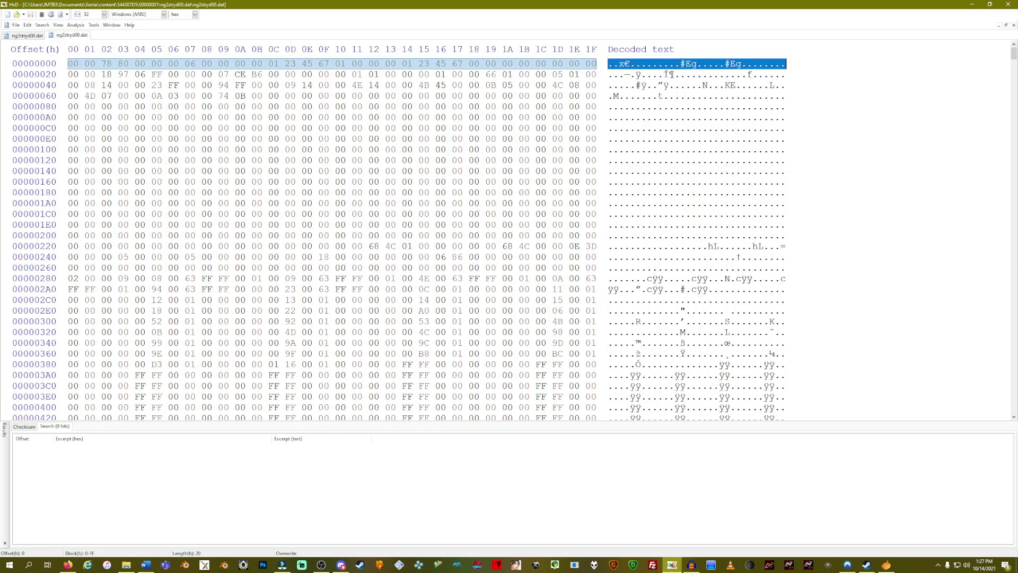
pyautogui.hotkey('ctrl', 'Tab')
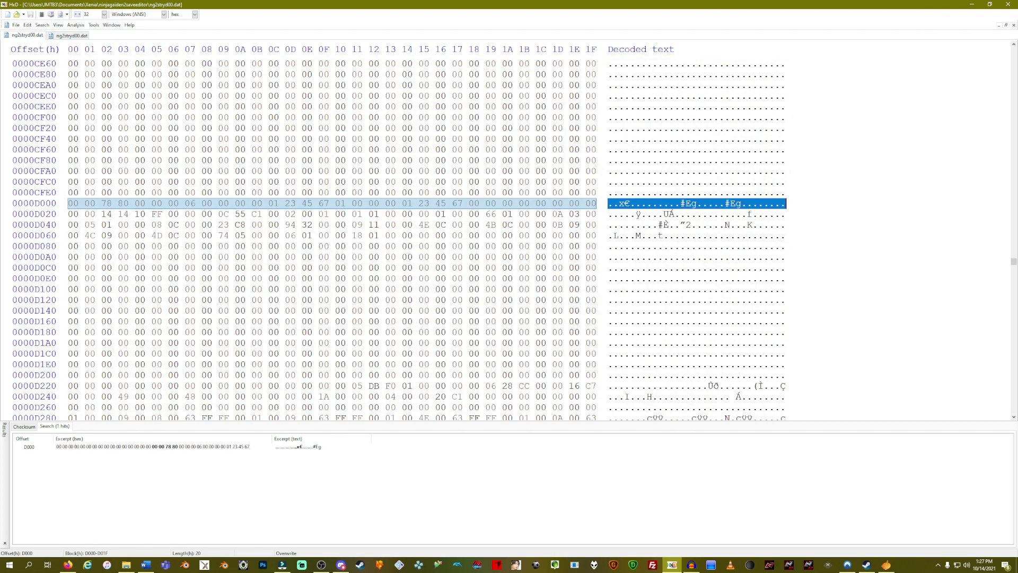
pyautogui.click(587, 193)
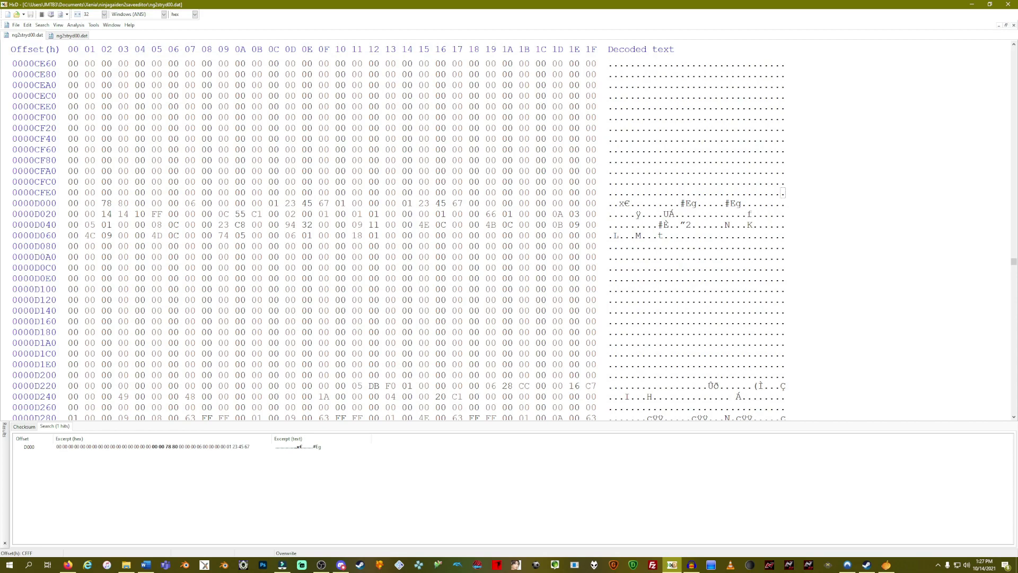
pyautogui.hotkey('ctrl', 'e')
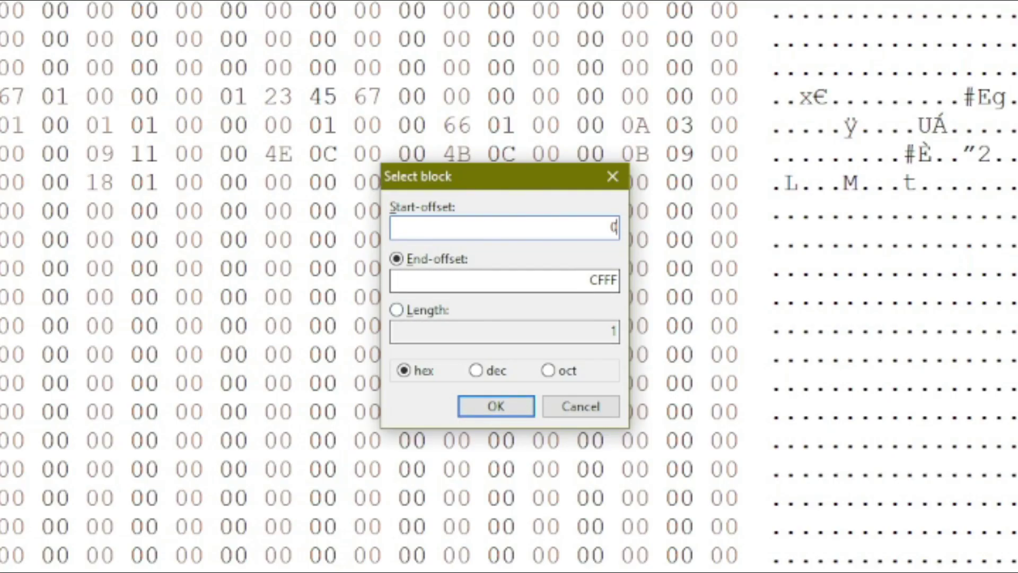
# Step: Copy bytes 0–CFFF, paste them at the start of the original save, and save it
pyautogui.click(496, 405)
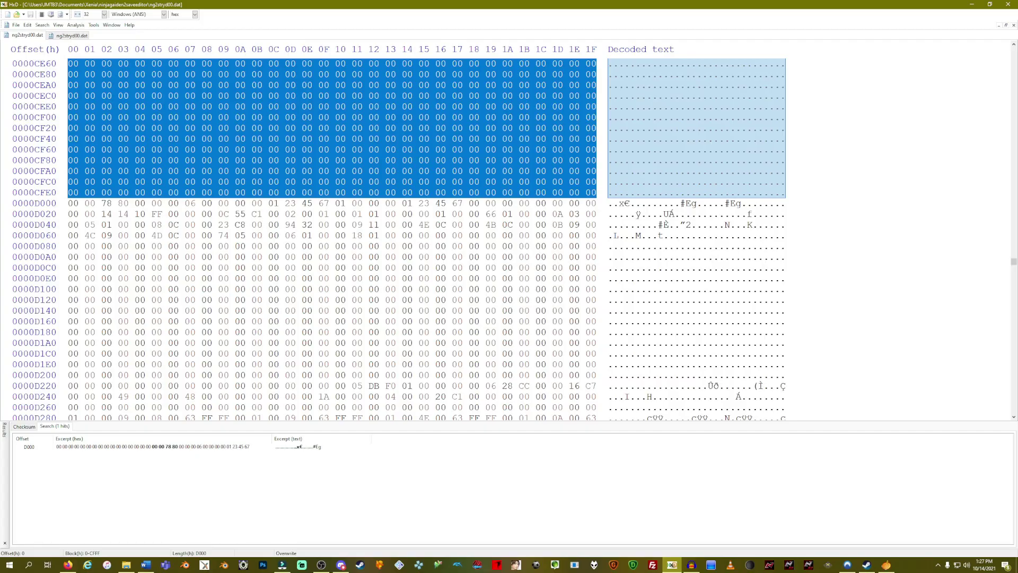
pyautogui.hotkey('ctrl', 'Tab')
pyautogui.hotkey('ctrl', 'v')
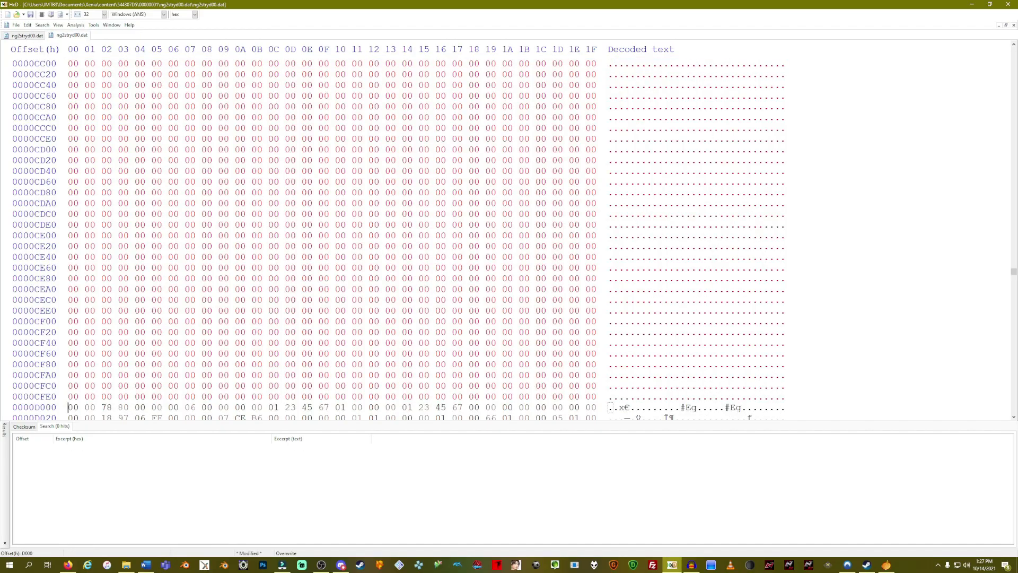
pyautogui.hotkey('ctrl', 's')
pyautogui.click(886, 564)
# Step: Open the padded ng2stryd00.dat in the save editor via File > Open
pyautogui.click(417, 231)
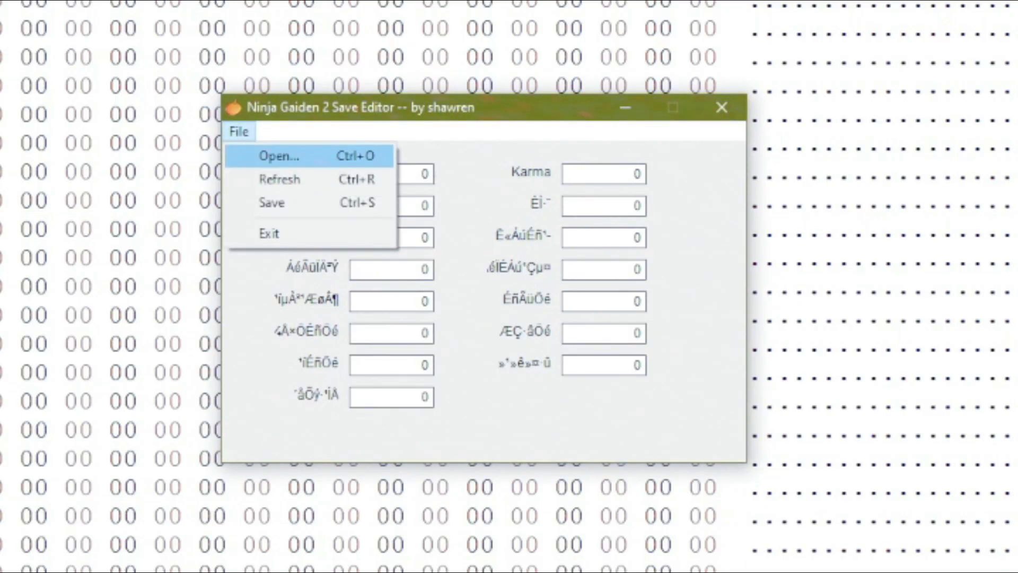
pyautogui.click(434, 241)
pyautogui.doubleClick(569, 266)
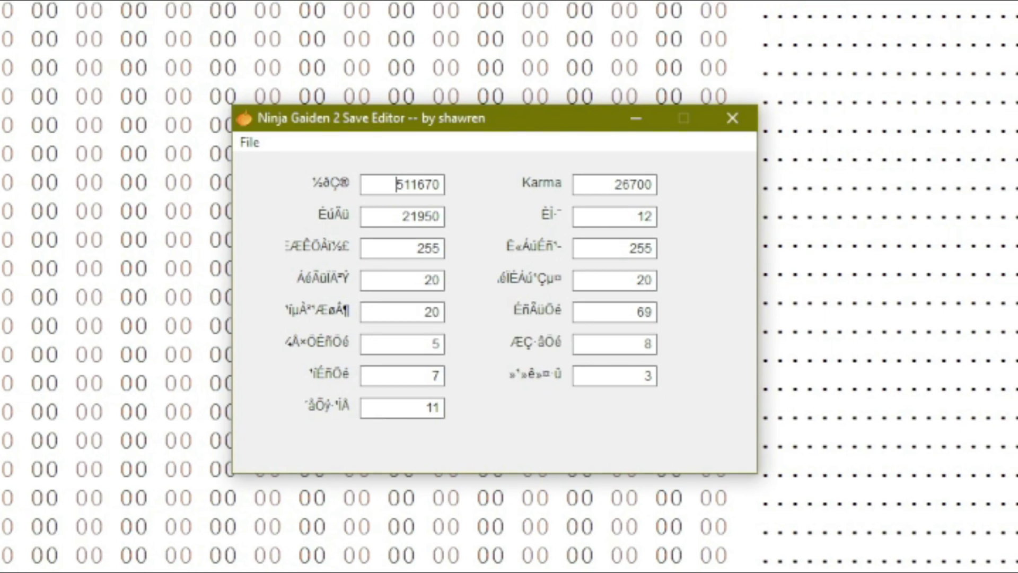
# Step: Change the stats: 511670 to 696969, 20 to 69, 5 to 6, and 7 to 9
pyautogui.moveTo(396, 184); pyautogui.dragTo(439, 184)
pyautogui.write('696969')
pyautogui.doubleClick(436, 279)
pyautogui.write('69')
pyautogui.doubleClick(436, 344)
pyautogui.write('6')
pyautogui.doubleClick(435, 375)
pyautogui.write('9')
pyautogui.press('Tab')
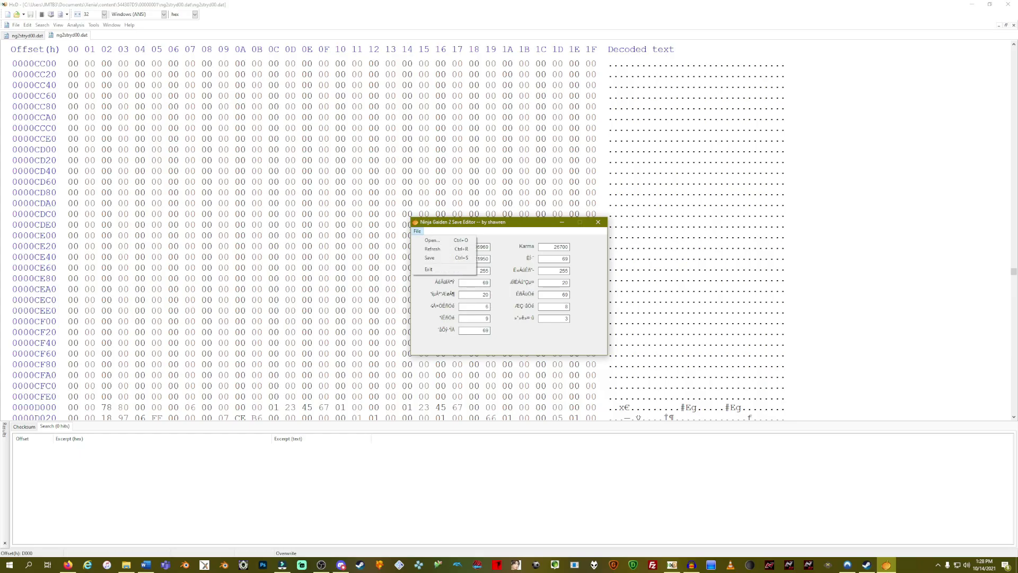
# Step: Save the edited stats to the file and dismiss the Save finished message
pyautogui.click(431, 257)
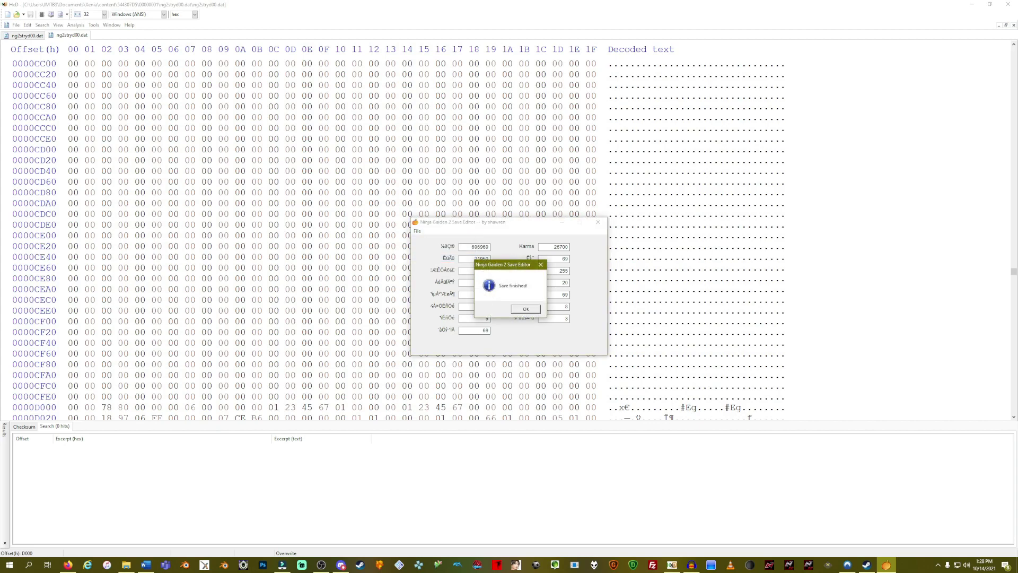
pyautogui.click(526, 308)
pyautogui.click(618, 192)
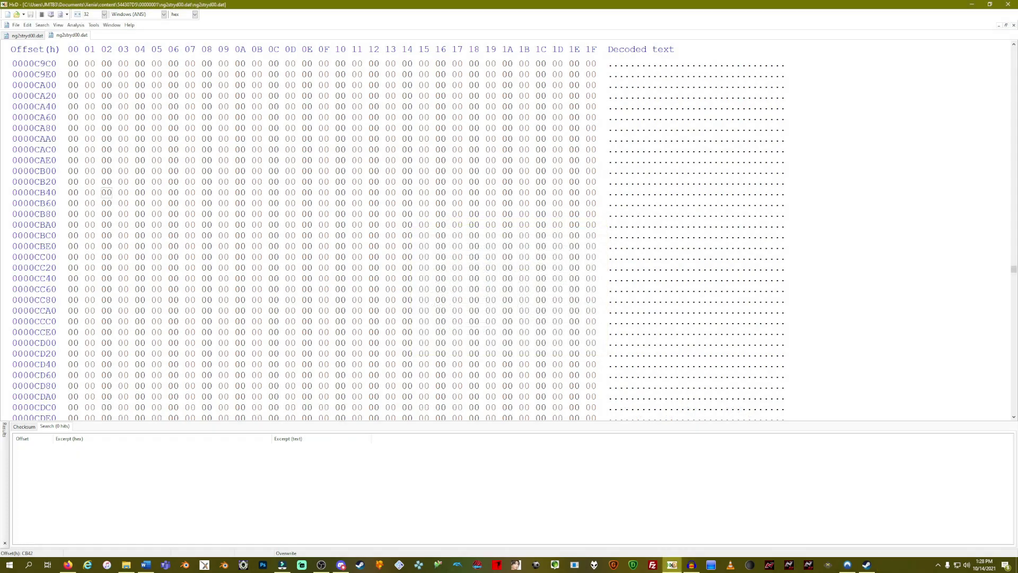
pyautogui.click(608, 193)
# Step: Select the padding block from offset 0 to CFFF, delete it, and save the file
pyautogui.hotkey('ctrl', 'Home')
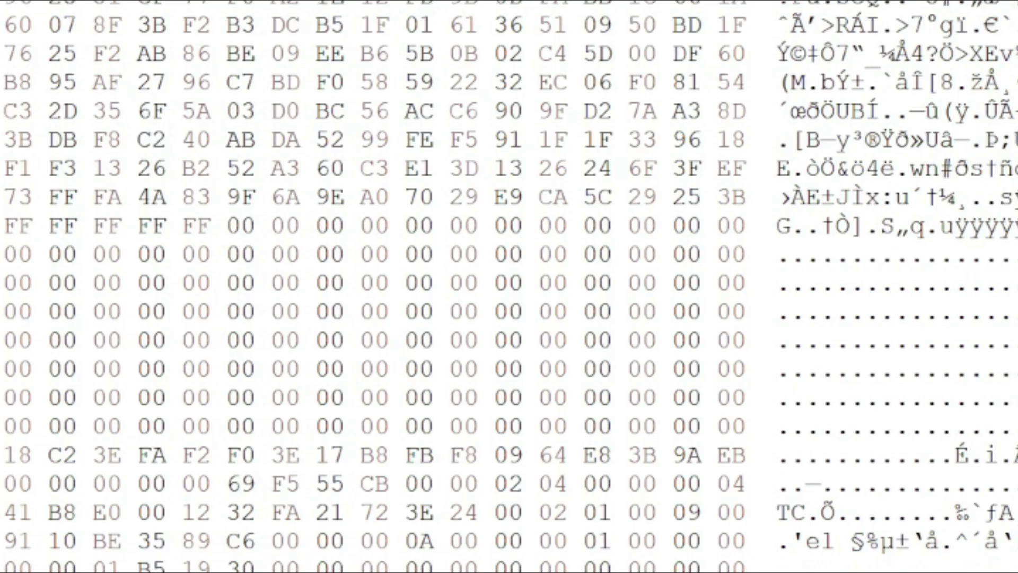
pyautogui.hotkey('ctrl', 'e')
pyautogui.press('Tab')
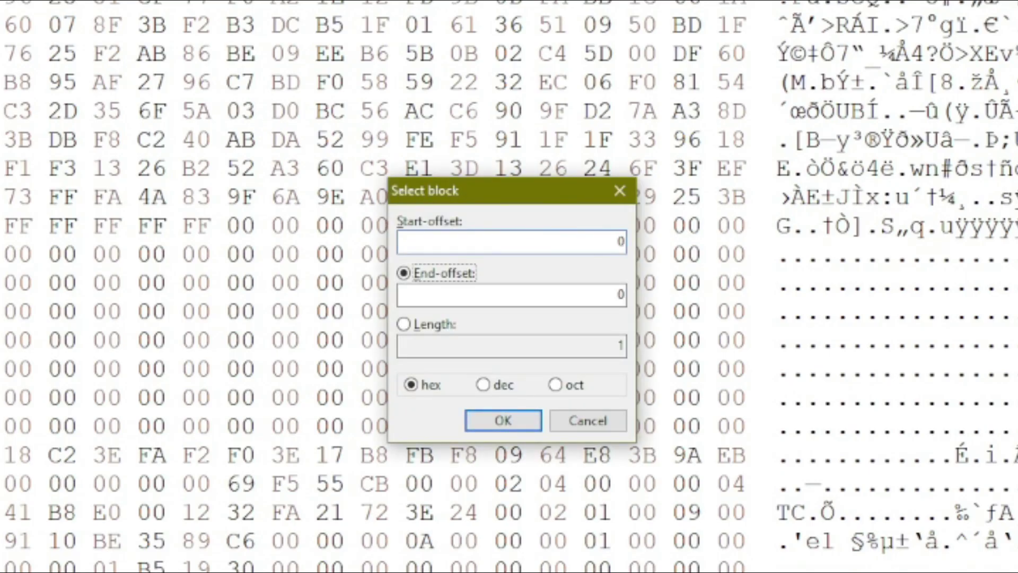
pyautogui.press('Tab')
pyautogui.write('CFFF')
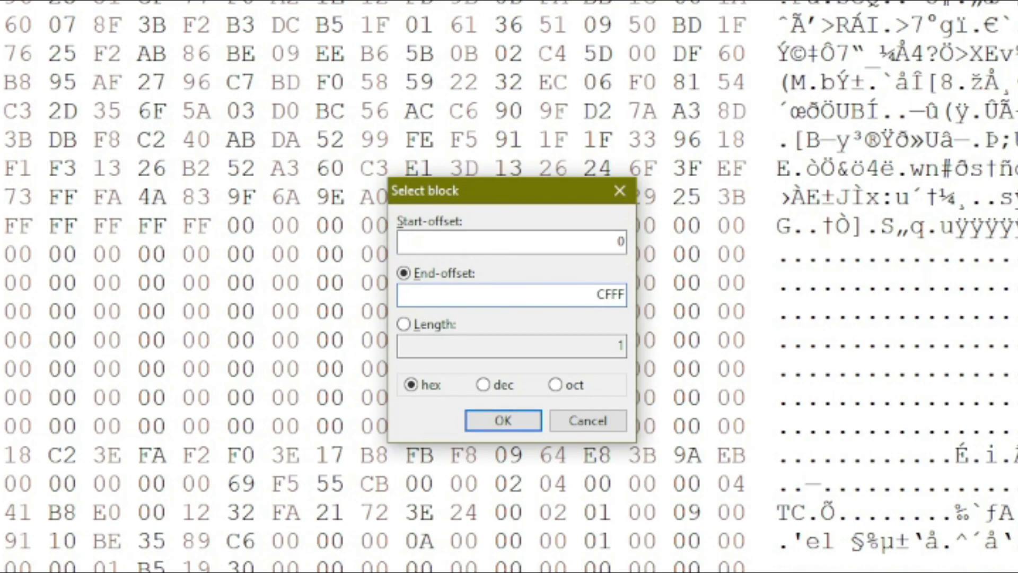
pyautogui.press('Return')
pyautogui.press('Delete')
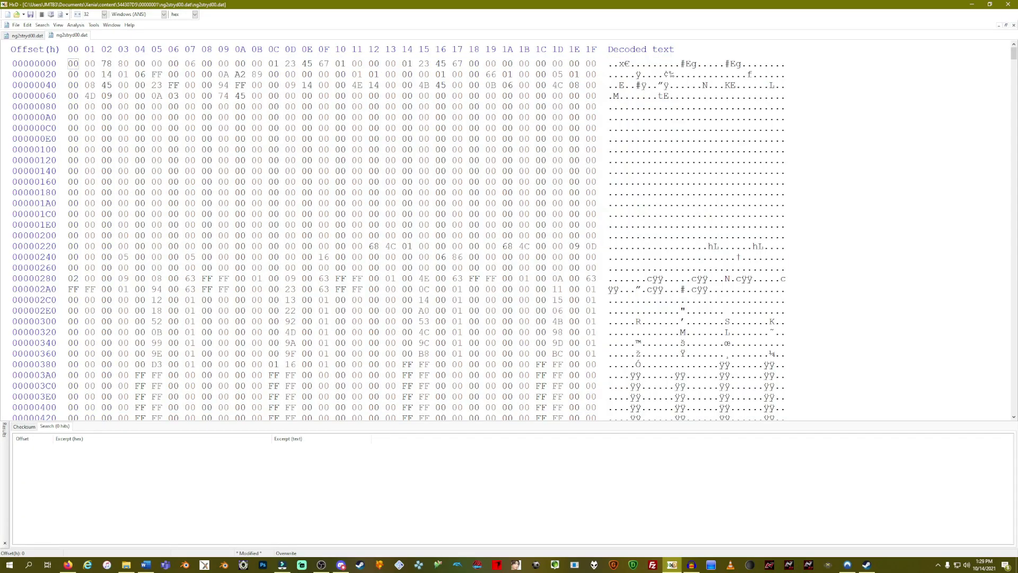
pyautogui.hotkey('ctrl', 's')
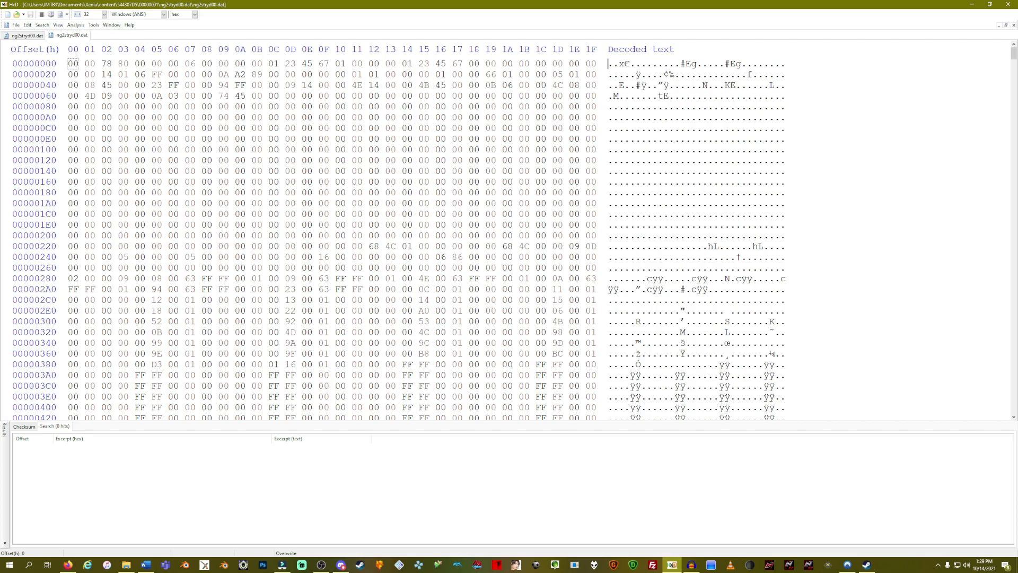